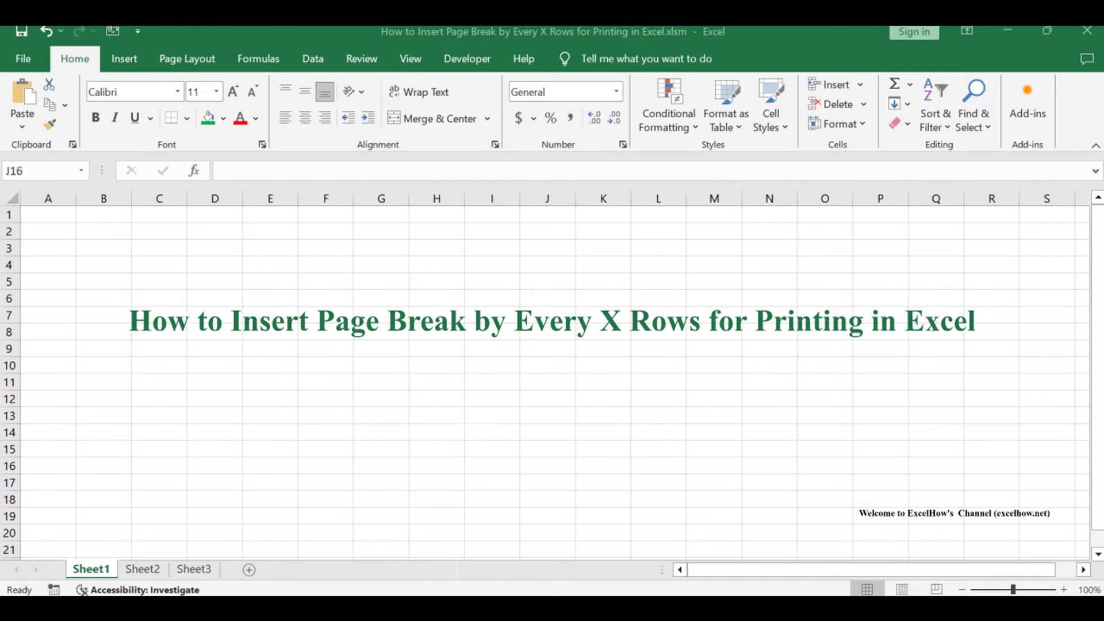
- Switch to Sheet2, which holds the ten-row ID and Name table
{"action": "key", "text": "ctrl+Page_Down"}
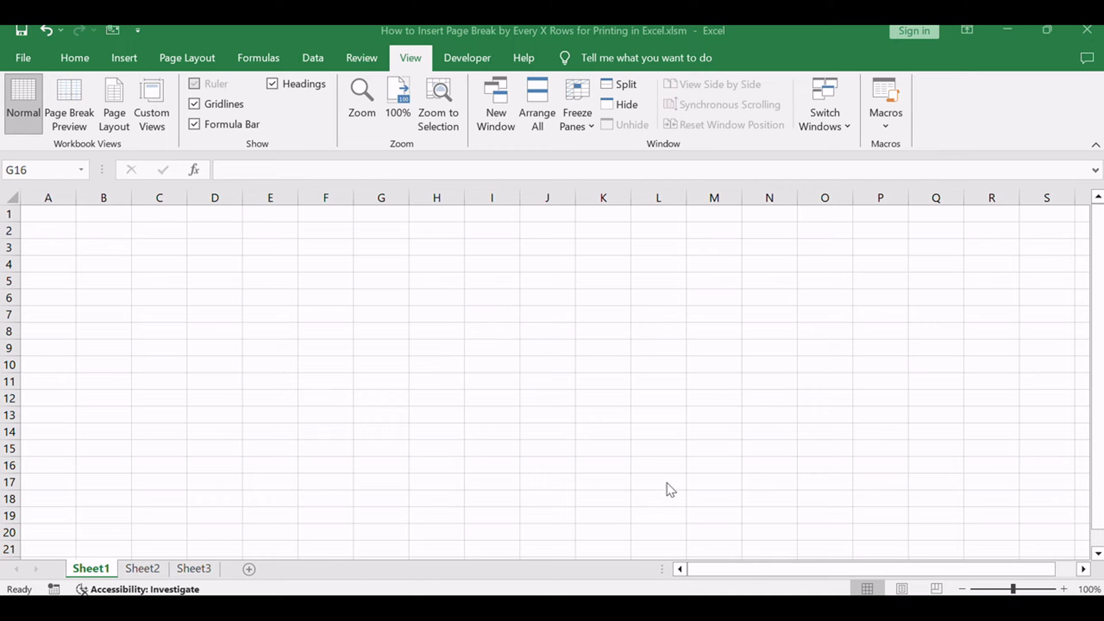
{"action": "left_click", "coordinate": [159, 570]}
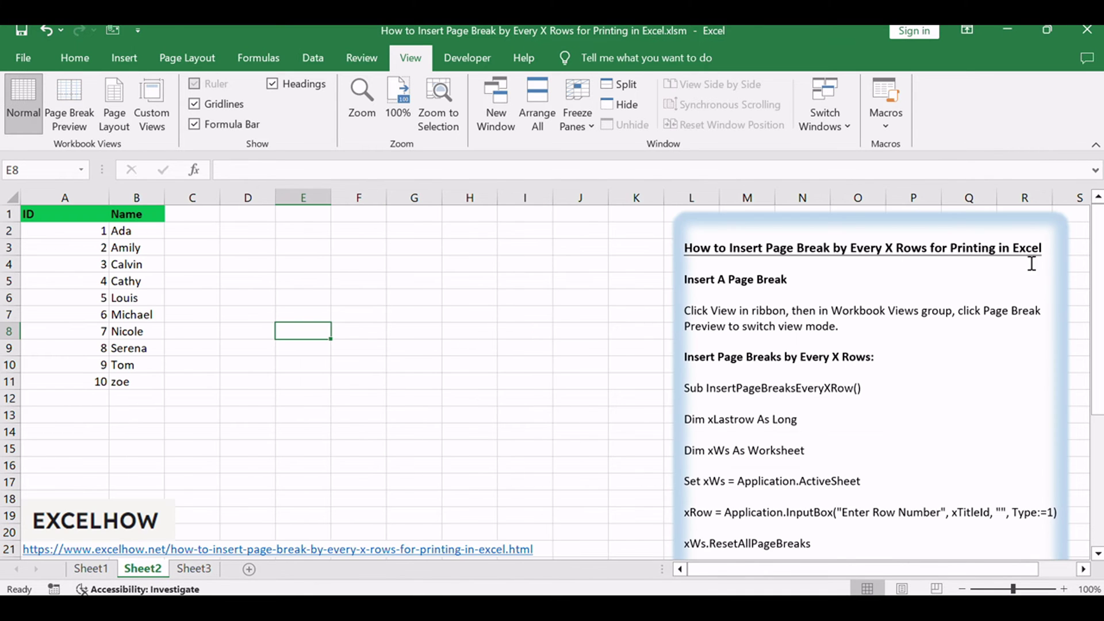
- Read the Insert A Page Break instructions in the text box, then return to the cells
{"action": "left_click", "coordinate": [998, 259]}
{"action": "triple_click", "coordinate": [718, 279]}
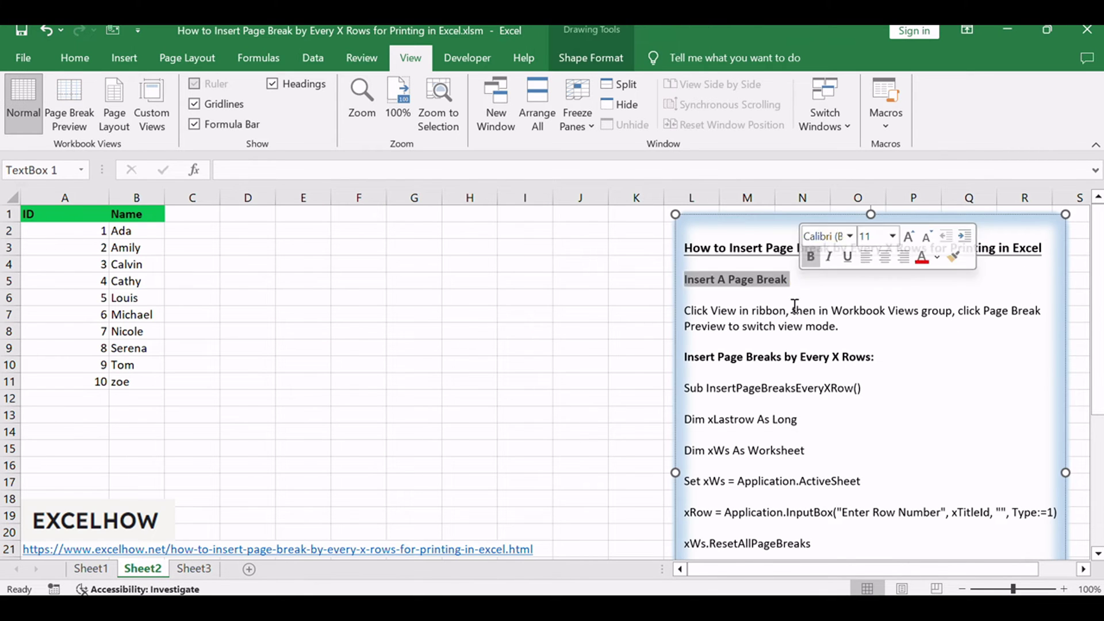
{"action": "left_click", "coordinate": [804, 329]}
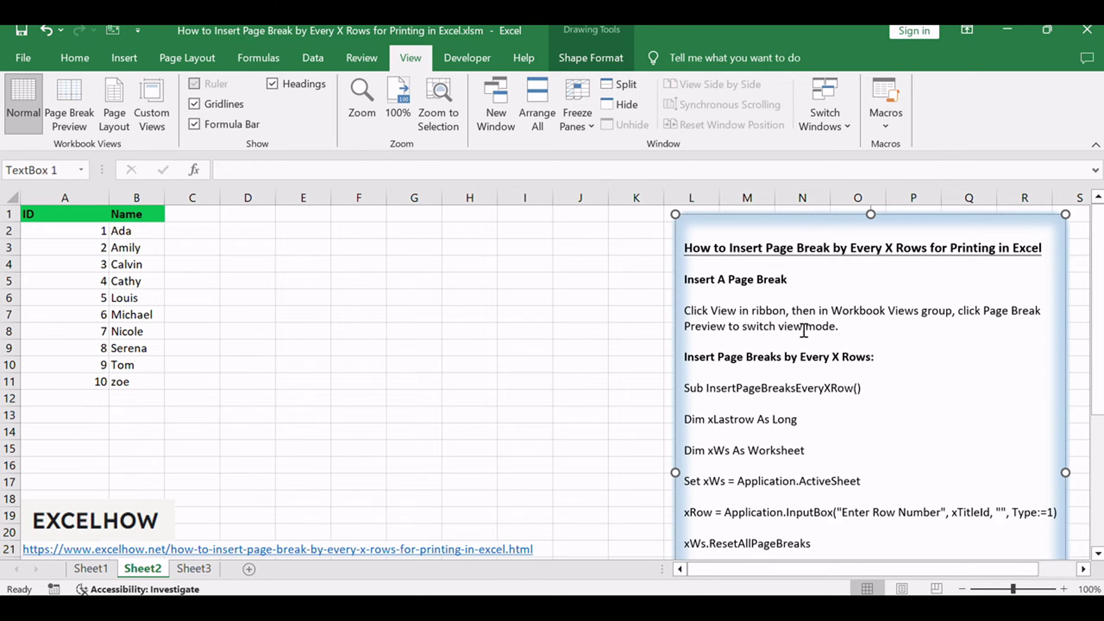
{"action": "left_click", "coordinate": [339, 316]}
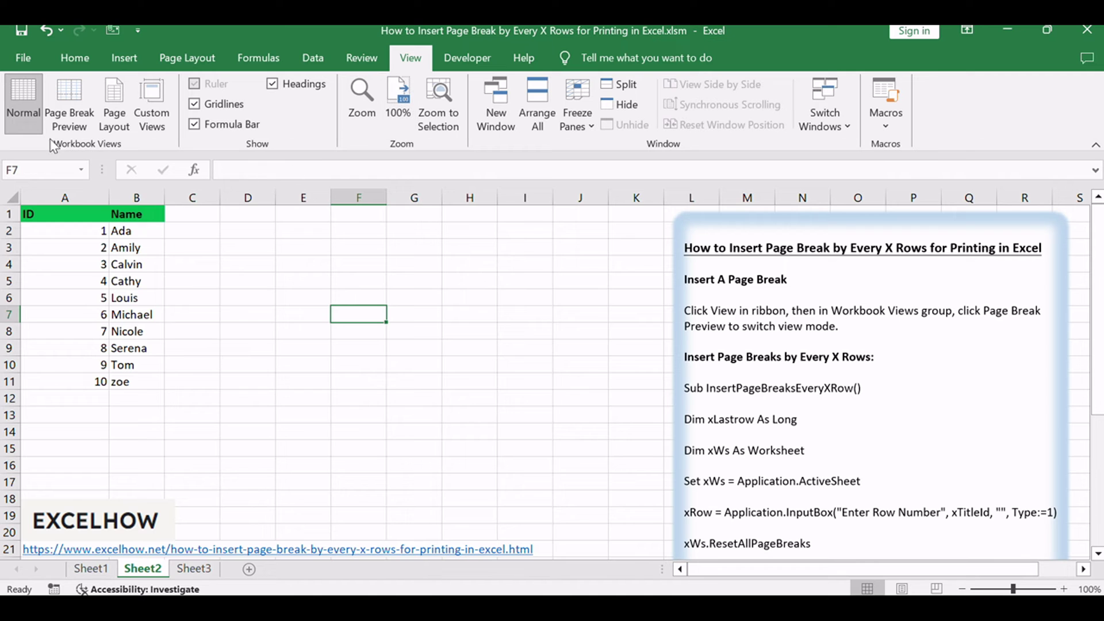
- Show Sheet2 in Page Break Preview and select row 6, where the second page should start
{"action": "left_click", "coordinate": [67, 109]}
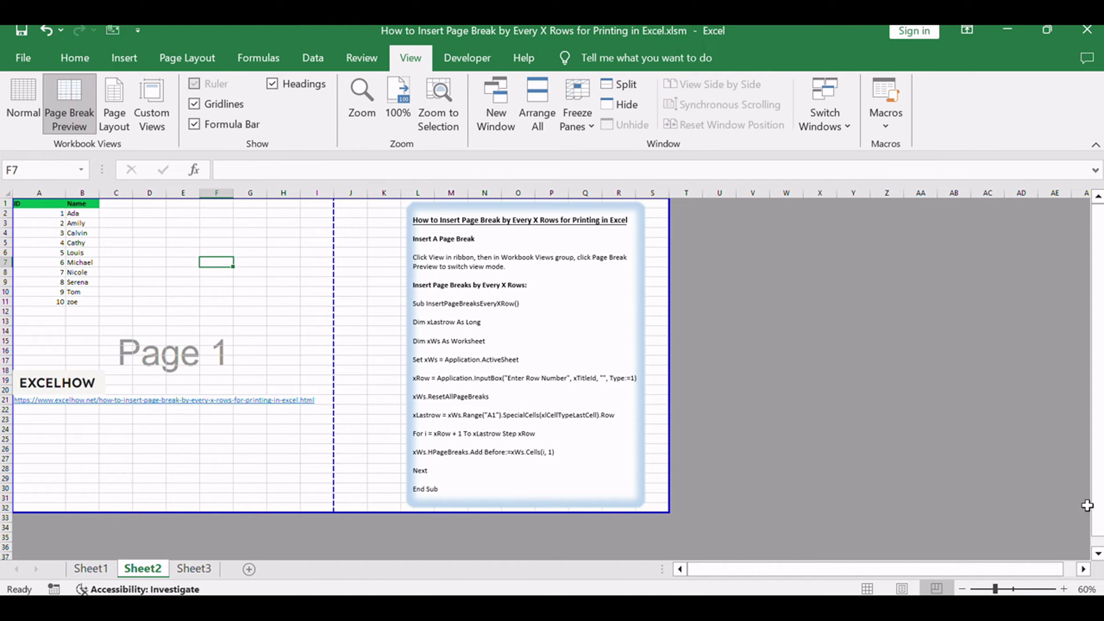
{"action": "key", "text": "alt+F11"}
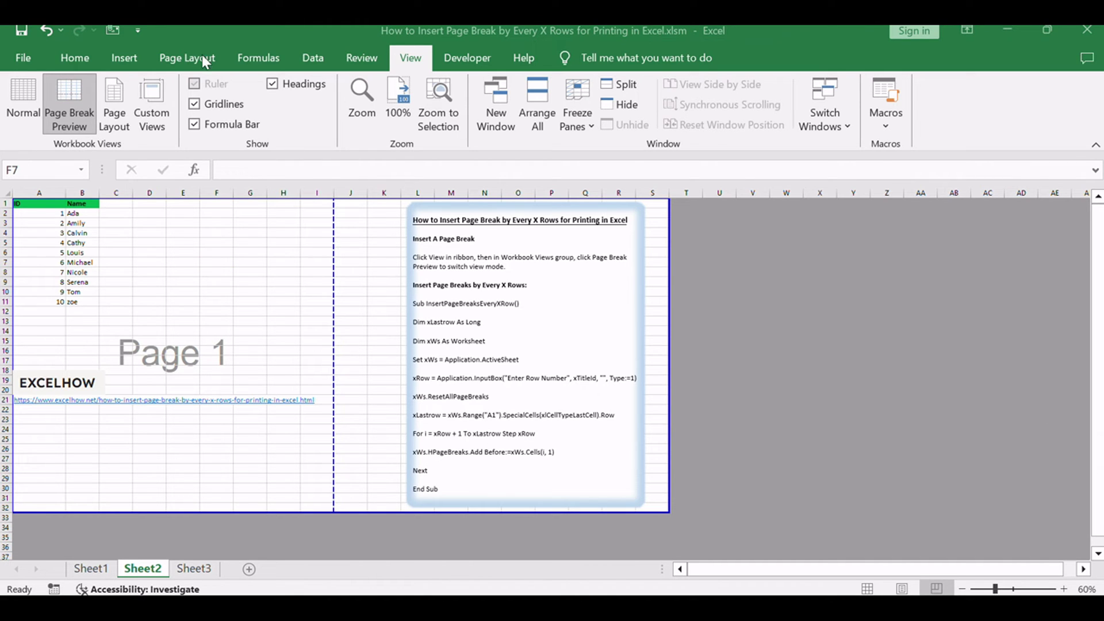
{"action": "key", "text": "alt+F11"}
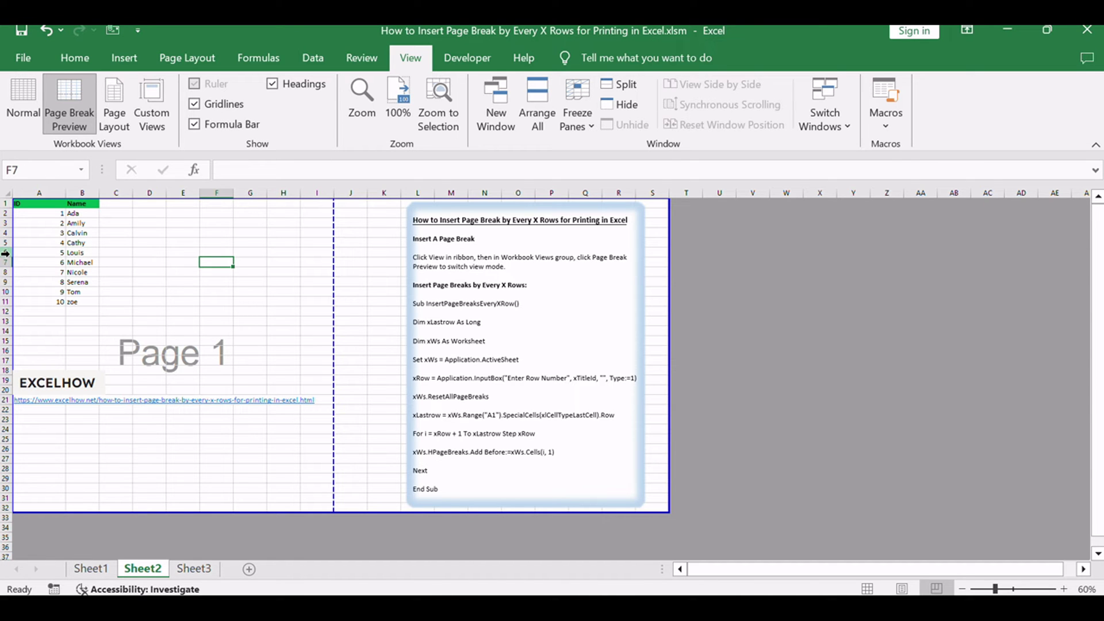
{"action": "left_click", "coordinate": [4, 253]}
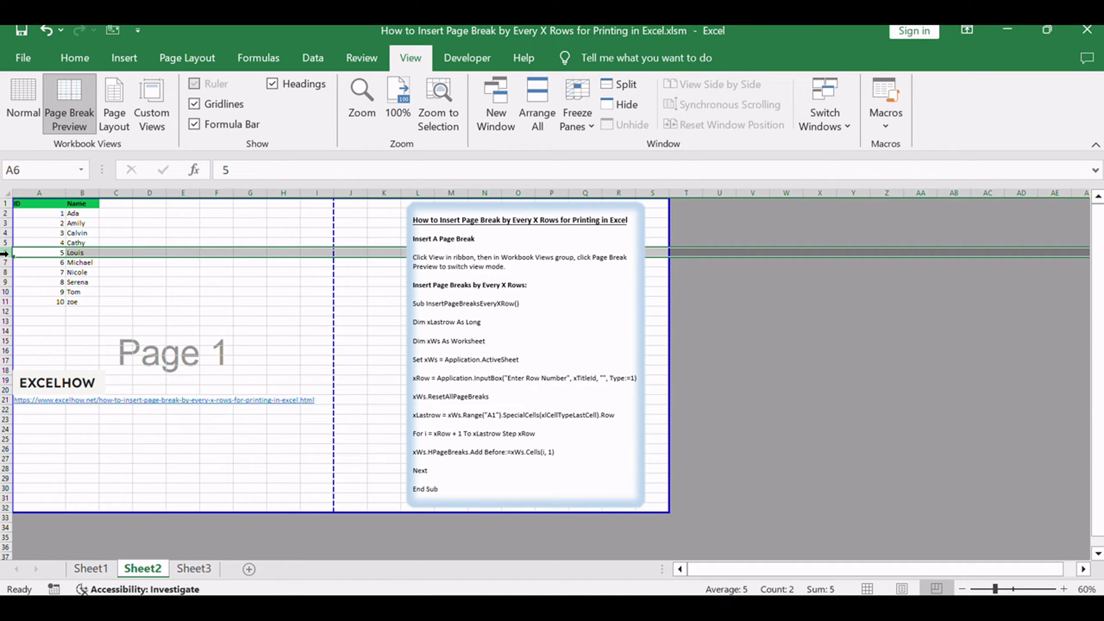
{"action": "left_click", "coordinate": [190, 62]}
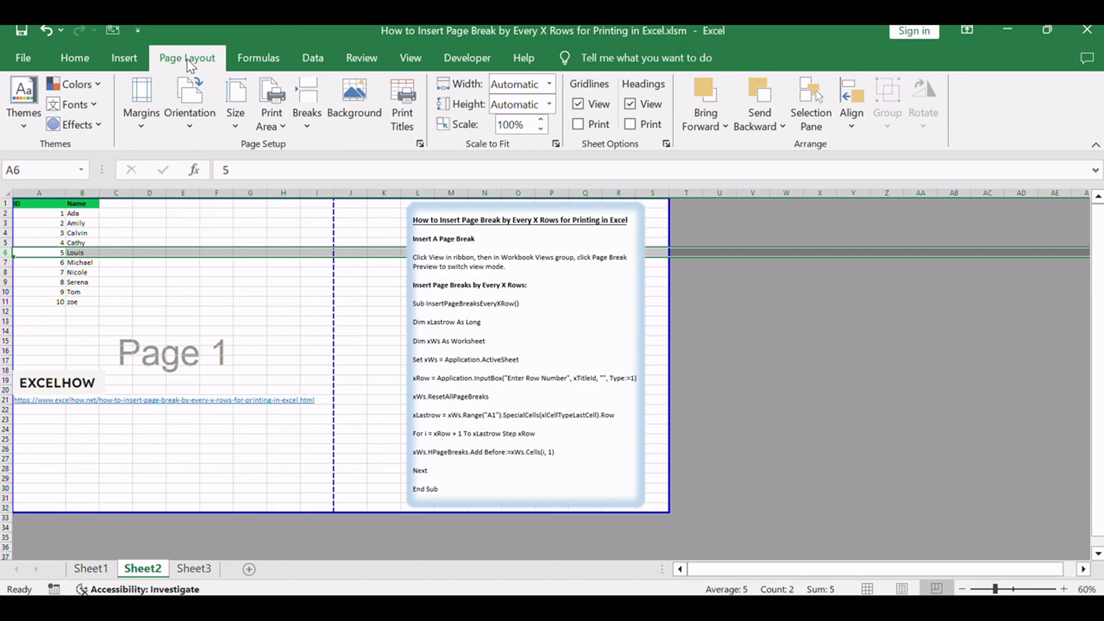
- Insert a page break above row 6 so rows 1–5 form Page 1
{"action": "left_click", "coordinate": [310, 127]}
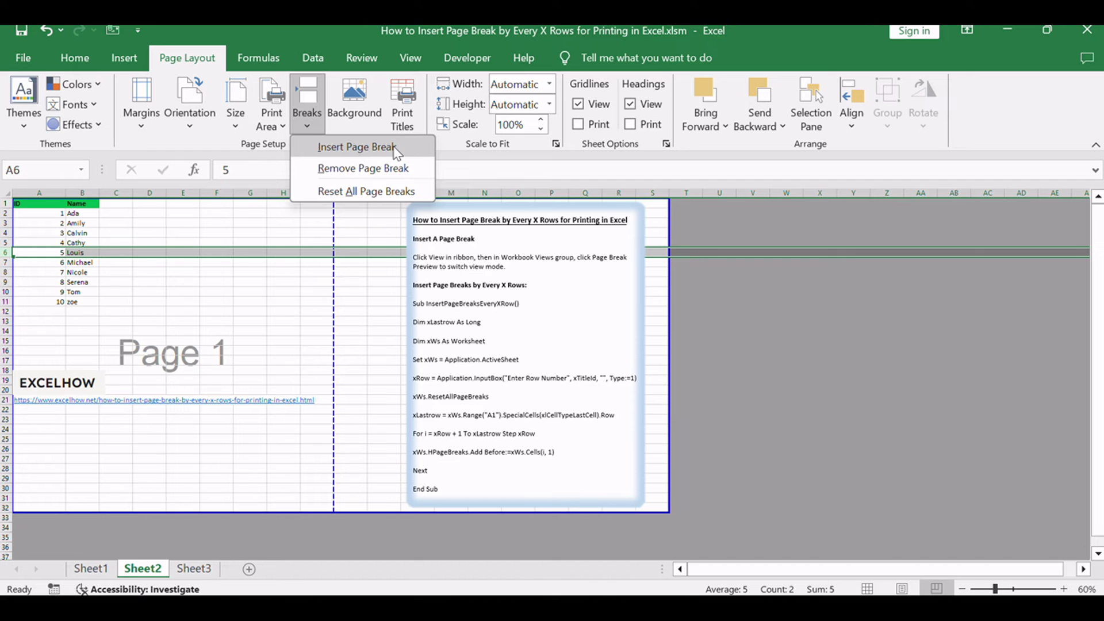
{"action": "left_click", "coordinate": [357, 147]}
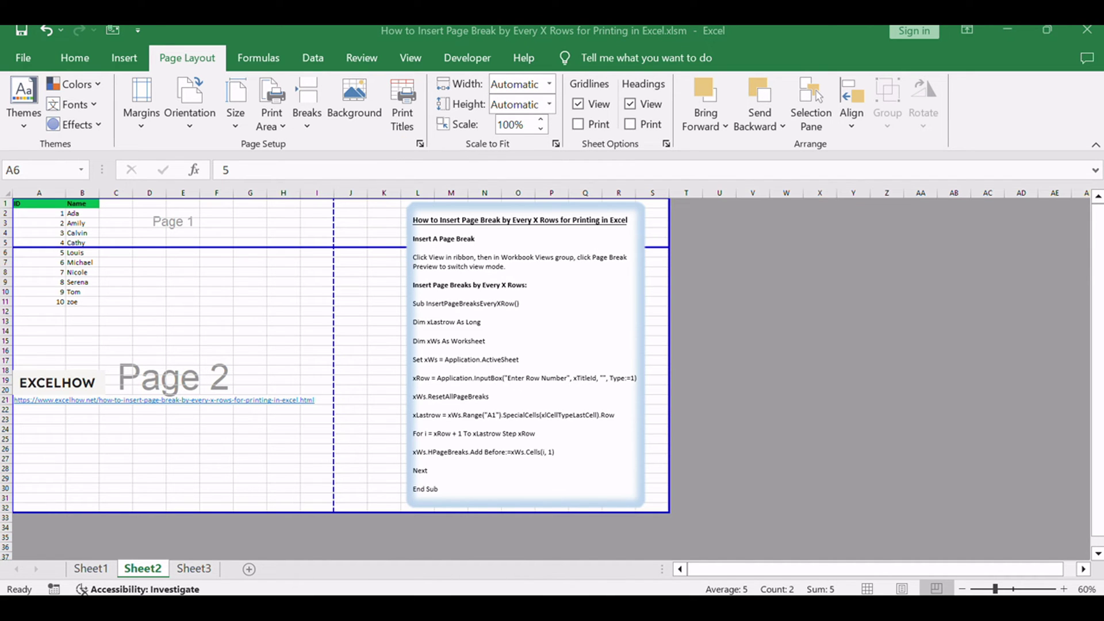
{"action": "left_click", "coordinate": [173, 223]}
{"action": "left_click", "coordinate": [151, 381]}
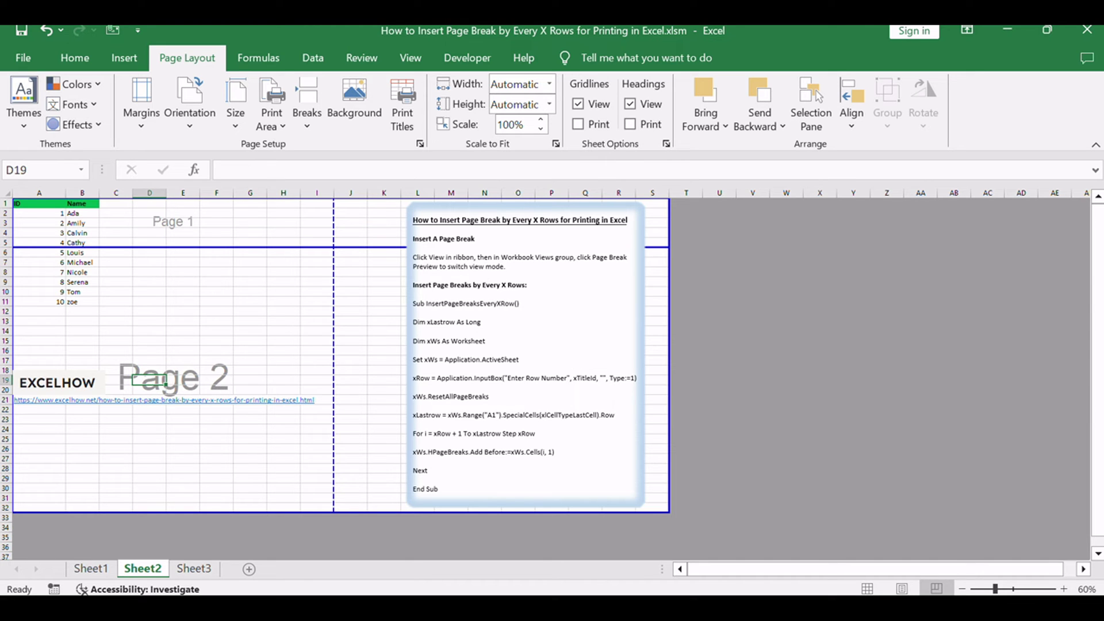
{"action": "key", "text": "alt+F11"}
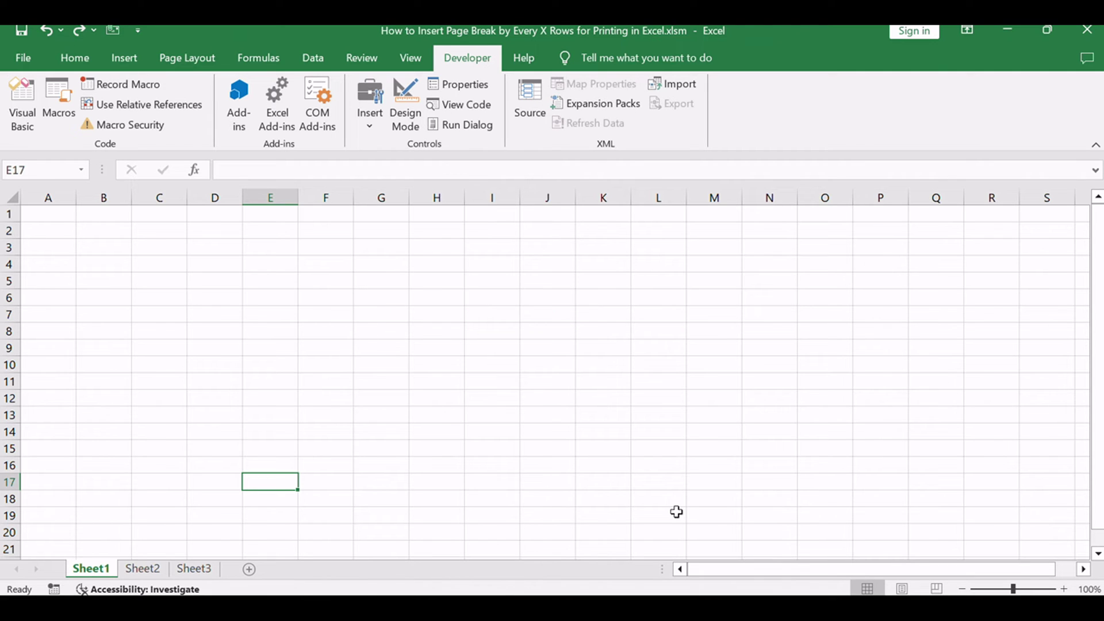
- Back on Sheet2, review the every-X-rows macro code and its Sub name in the instructions text box
{"action": "left_click", "coordinate": [144, 571]}
{"action": "left_click", "coordinate": [723, 433]}
{"action": "left_click_drag", "start_coordinate": [749, 358], "coordinate": [829, 358]}
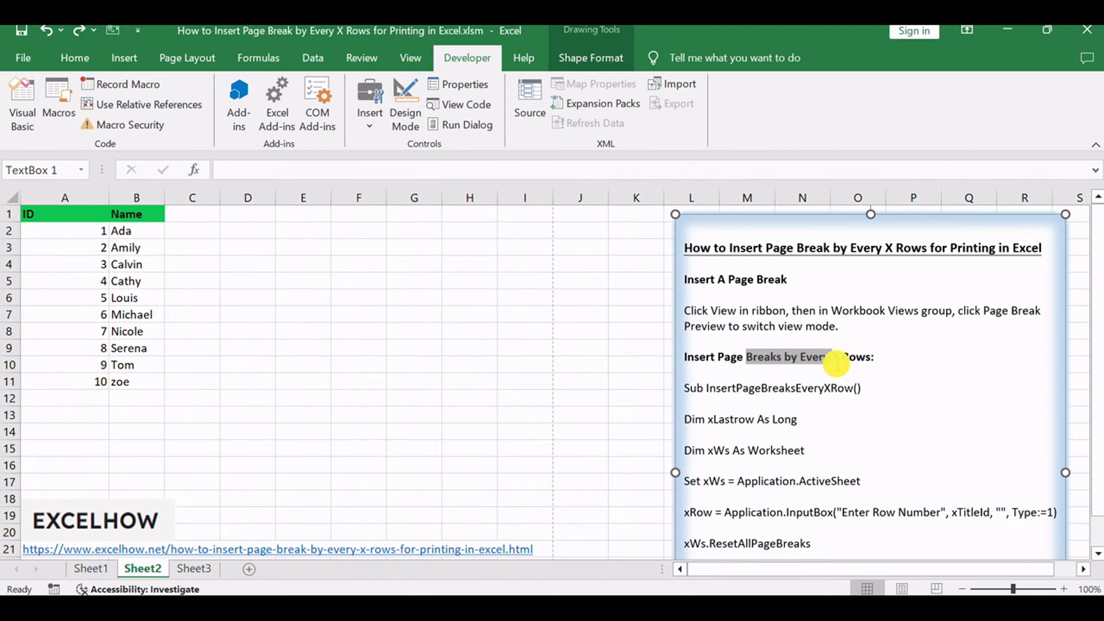
{"action": "left_click_drag", "start_coordinate": [749, 388], "coordinate": [824, 389]}
{"action": "left_click", "coordinate": [806, 436]}
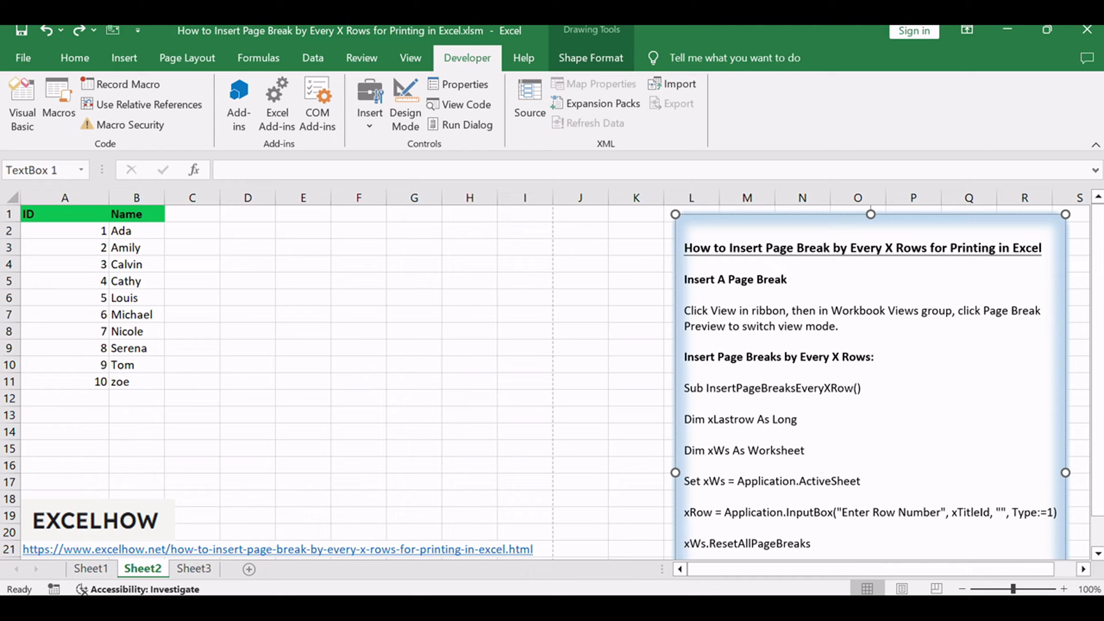
{"action": "left_click", "coordinate": [447, 486]}
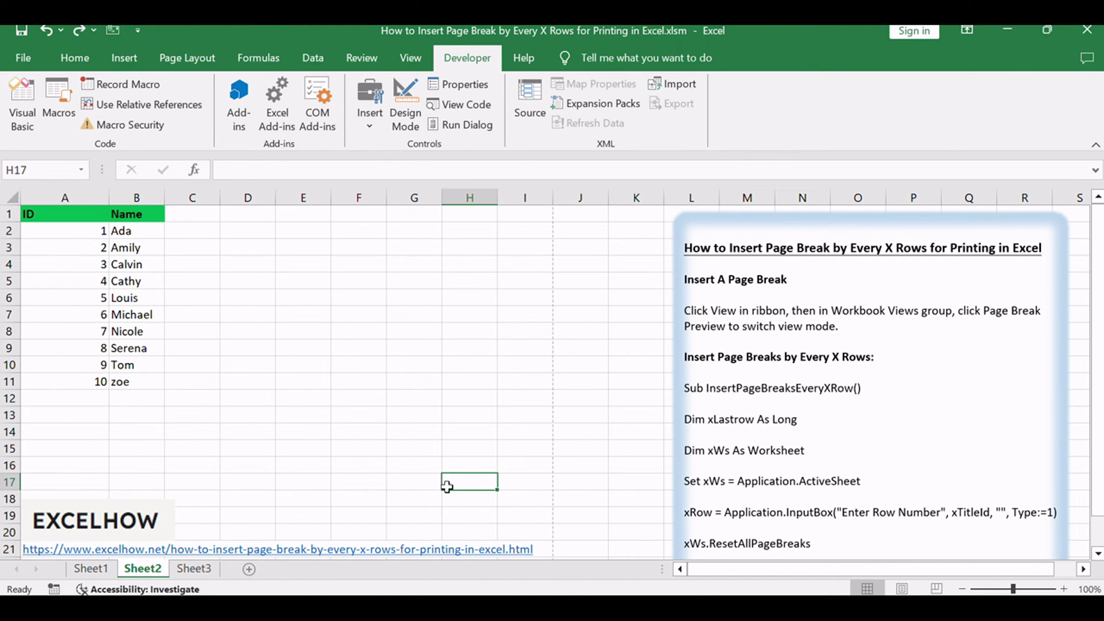
{"action": "key", "text": "alt+F11"}
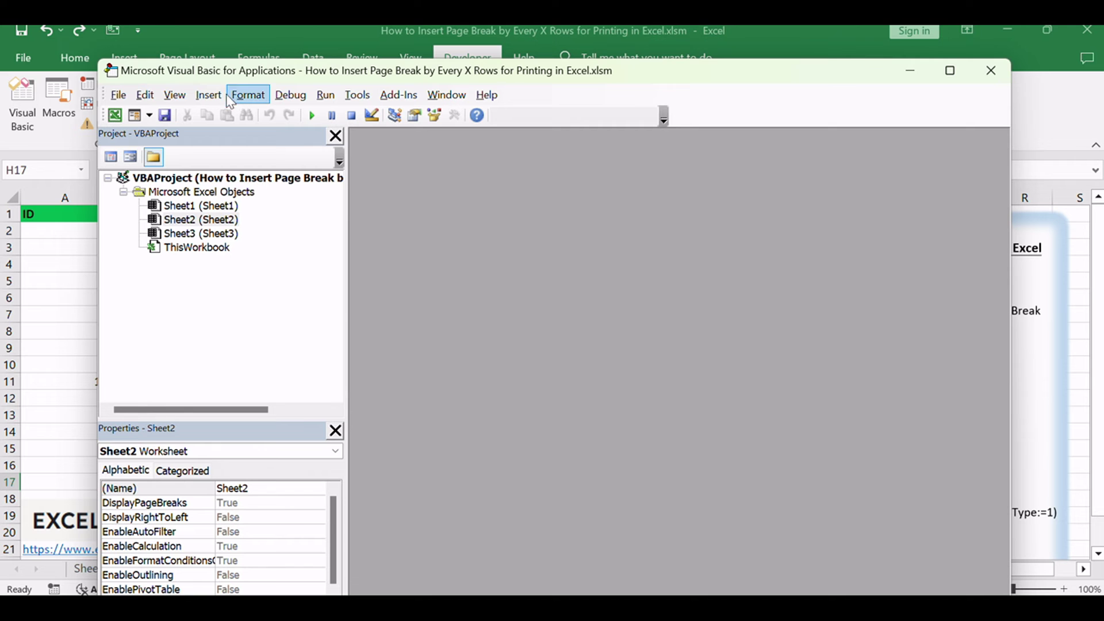
- Add a new Module1 to the VBA project and put the InsertPageBreaks macro code in it
{"action": "left_click_drag", "start_coordinate": [277, 77], "coordinate": [451, 85]}
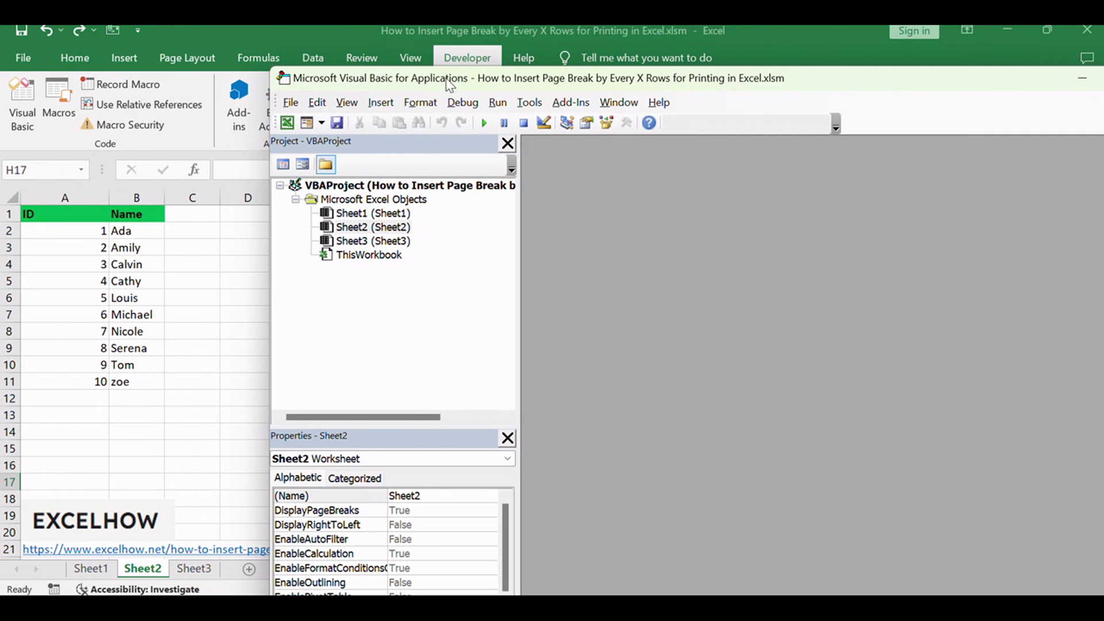
{"action": "right_click", "coordinate": [367, 296]}
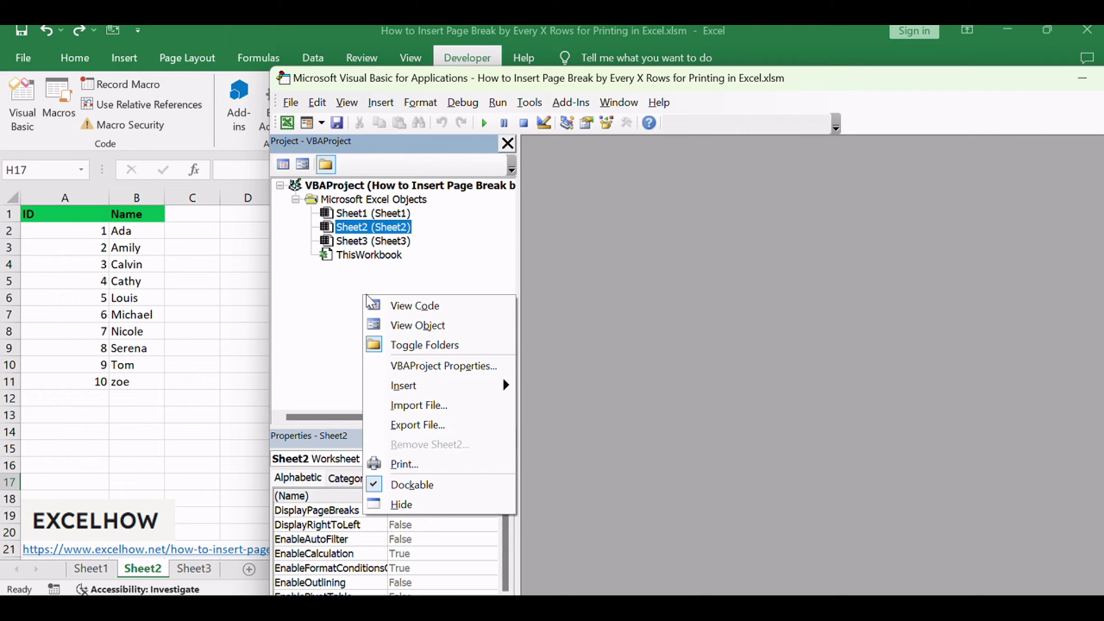
{"action": "mouse_move", "coordinate": [400, 391]}
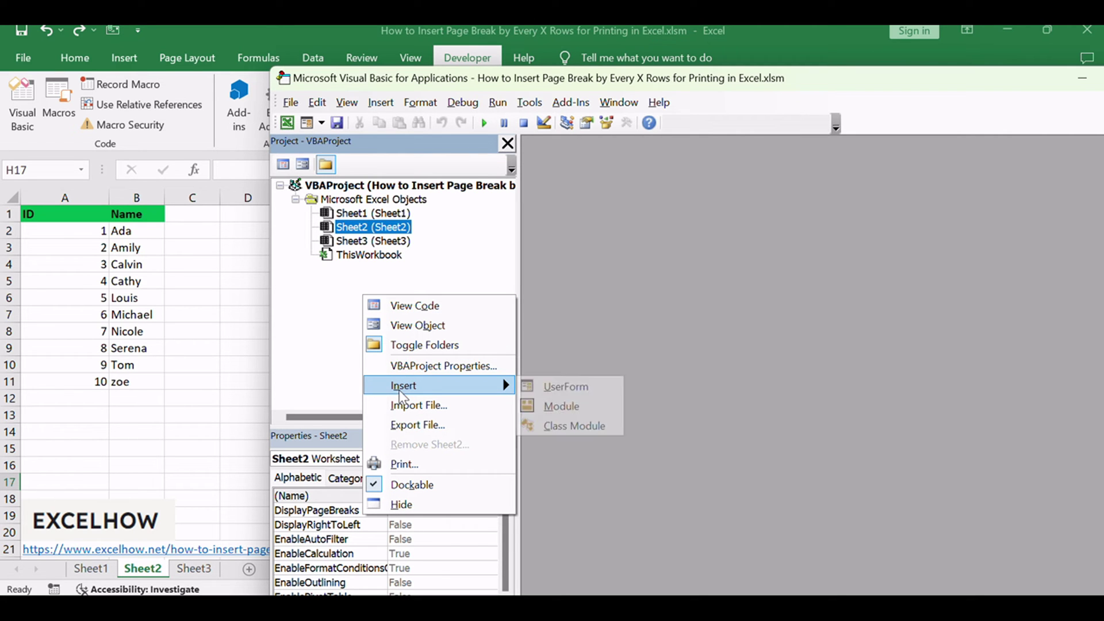
{"action": "left_click", "coordinate": [561, 406]}
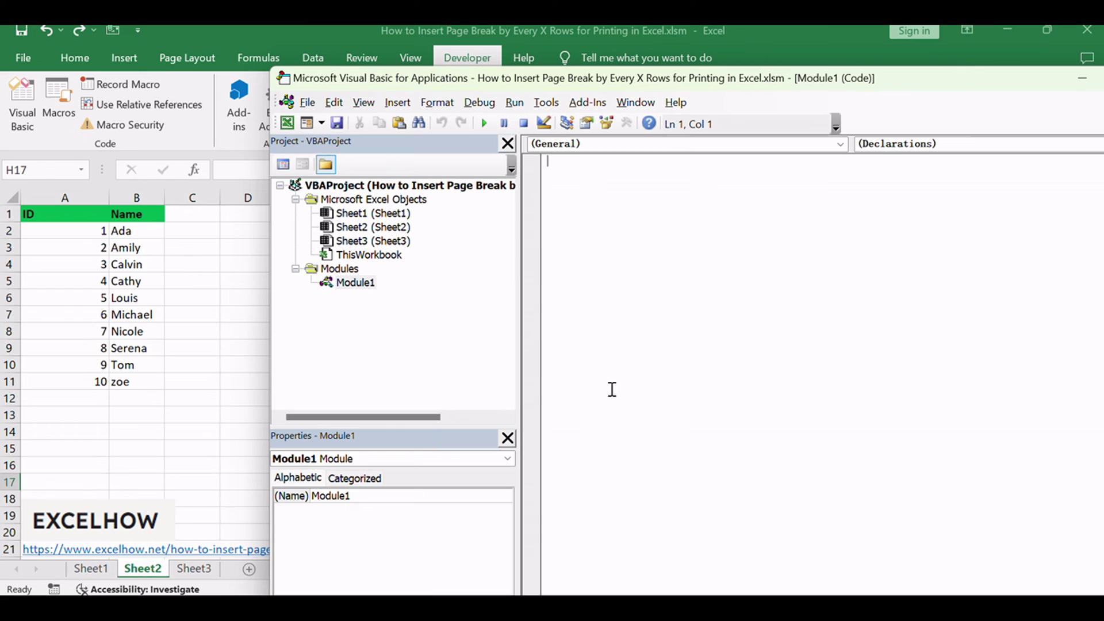
{"action": "left_click", "coordinate": [346, 282]}
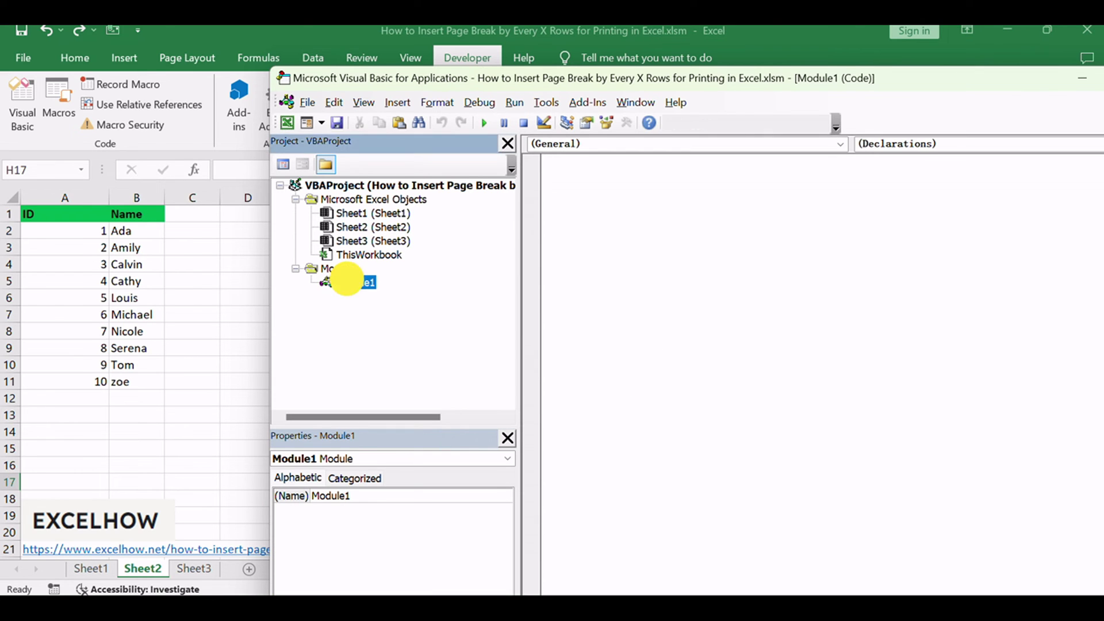
{"action": "left_click", "coordinate": [628, 302]}
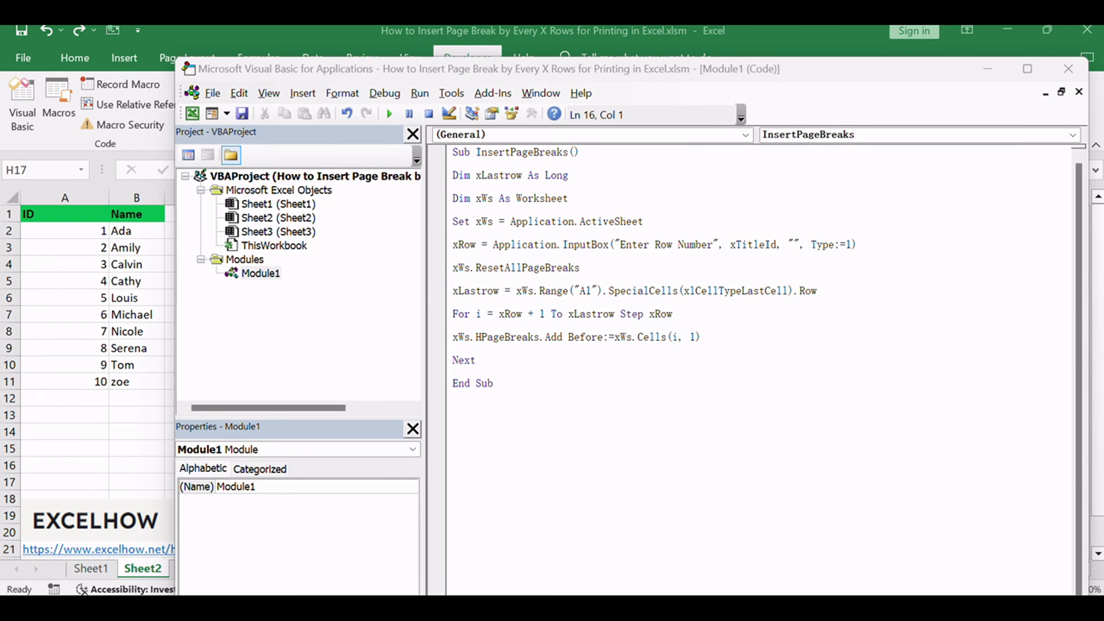
{"action": "double_click", "coordinate": [535, 153]}
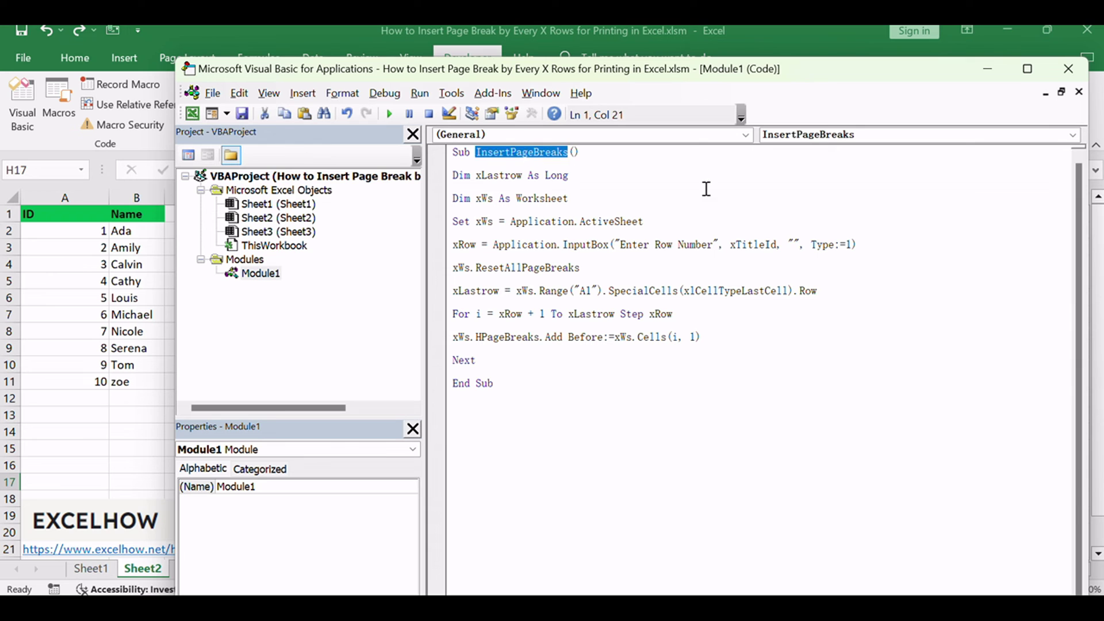
- Close the VBA editor, select cell G6, and run InsertPageBreaks from the Macro dialog (Alt+F8)
{"action": "left_click", "coordinate": [1069, 68]}
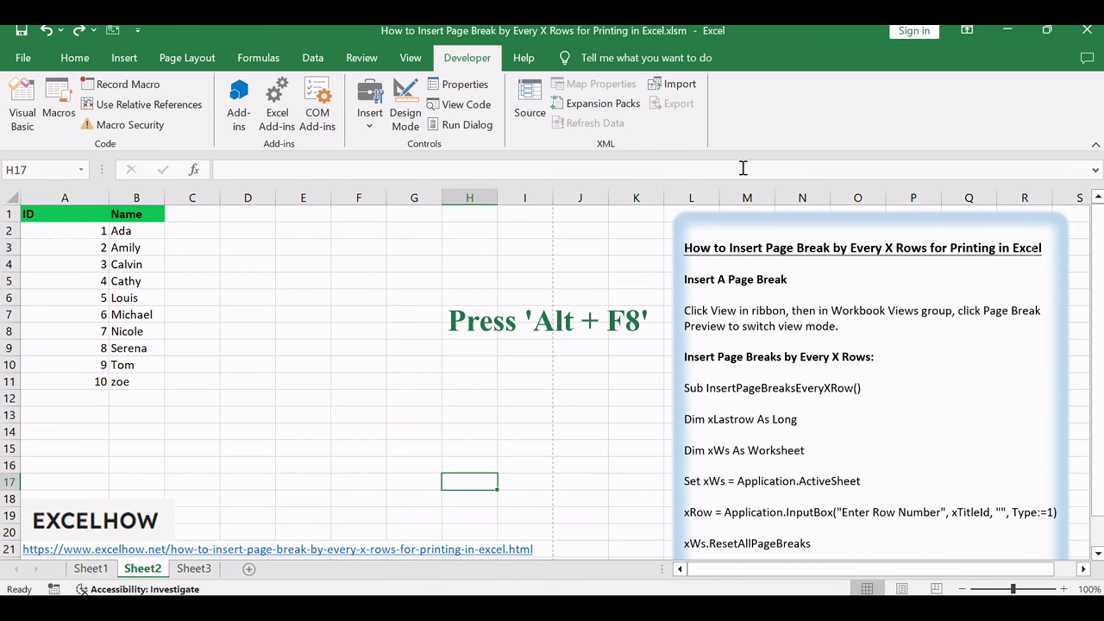
{"action": "left_click", "coordinate": [394, 295]}
{"action": "key", "text": "alt+F8"}
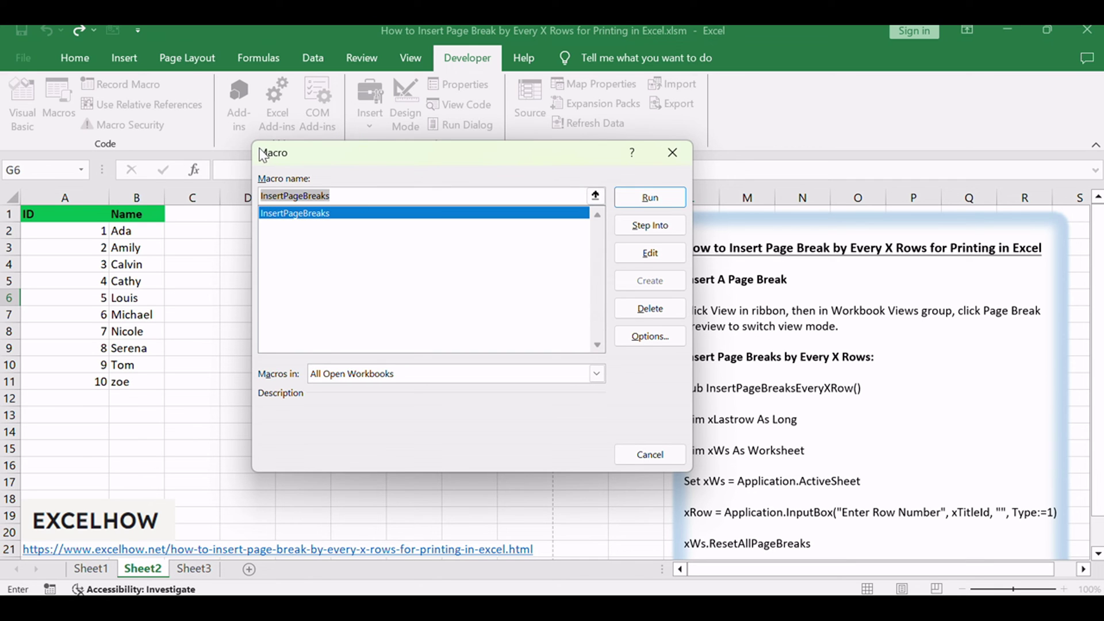
{"action": "left_click_drag", "start_coordinate": [307, 159], "coordinate": [309, 183]}
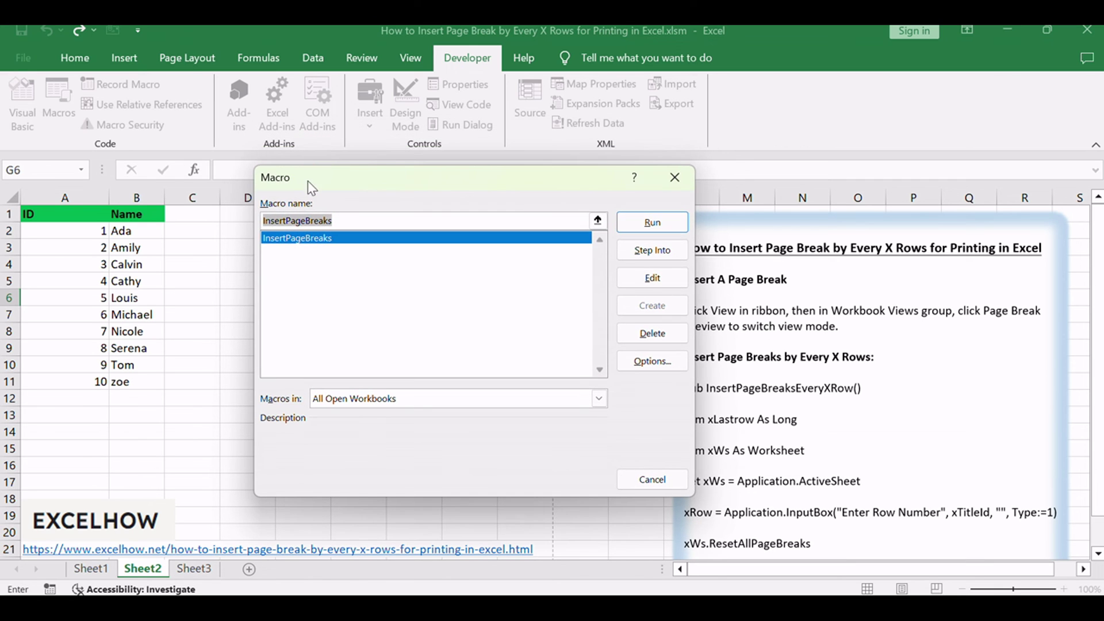
{"action": "left_click", "coordinate": [275, 239]}
{"action": "double_click", "coordinate": [344, 239]}
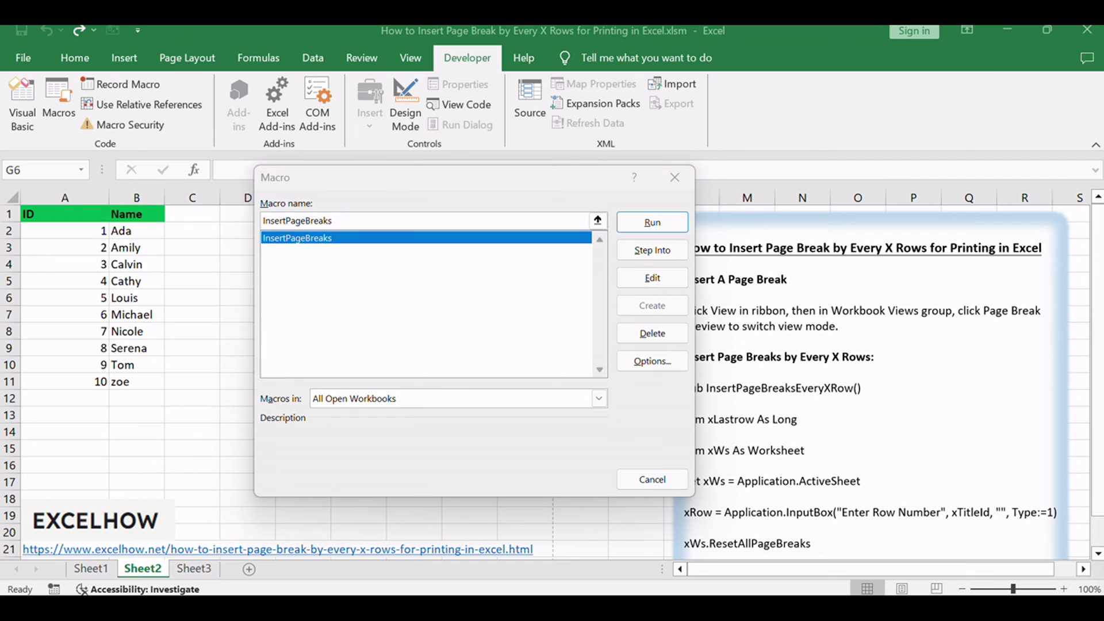
{"action": "left_click", "coordinate": [525, 202]}
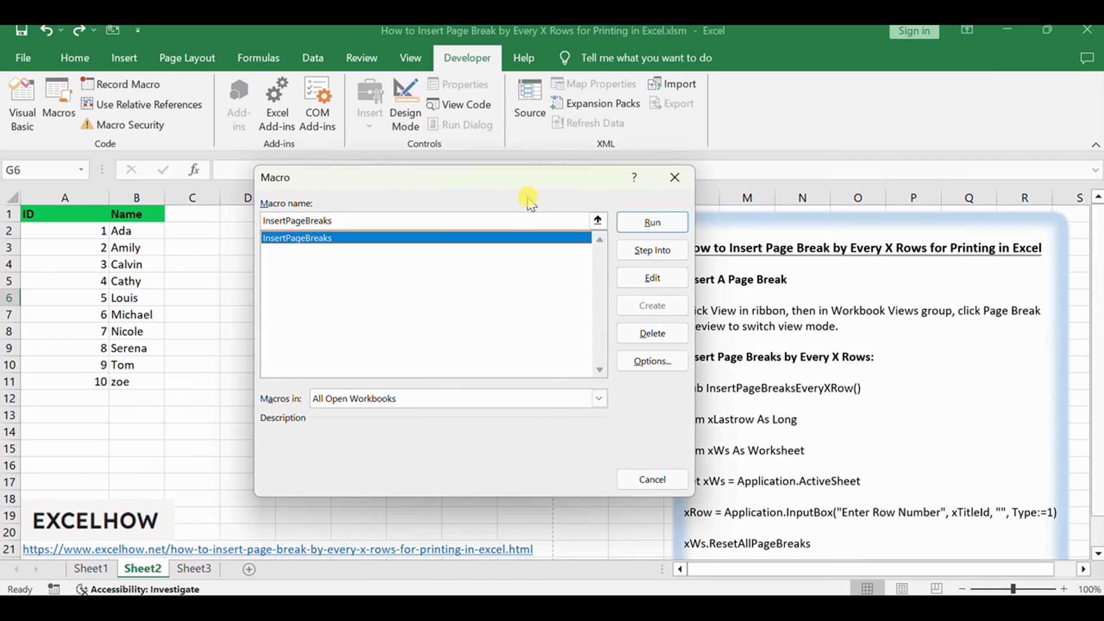
{"action": "left_click", "coordinate": [644, 220]}
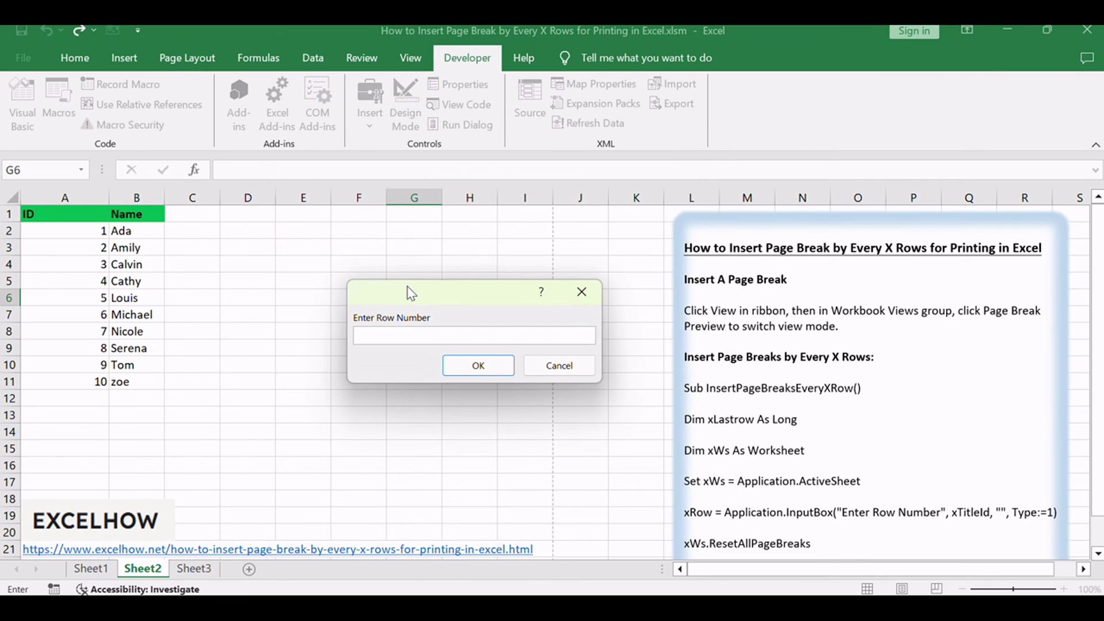
- Enter 5 as the row interval so page breaks fall after rows 5 and 10
{"action": "left_click_drag", "start_coordinate": [409, 291], "coordinate": [300, 252]}
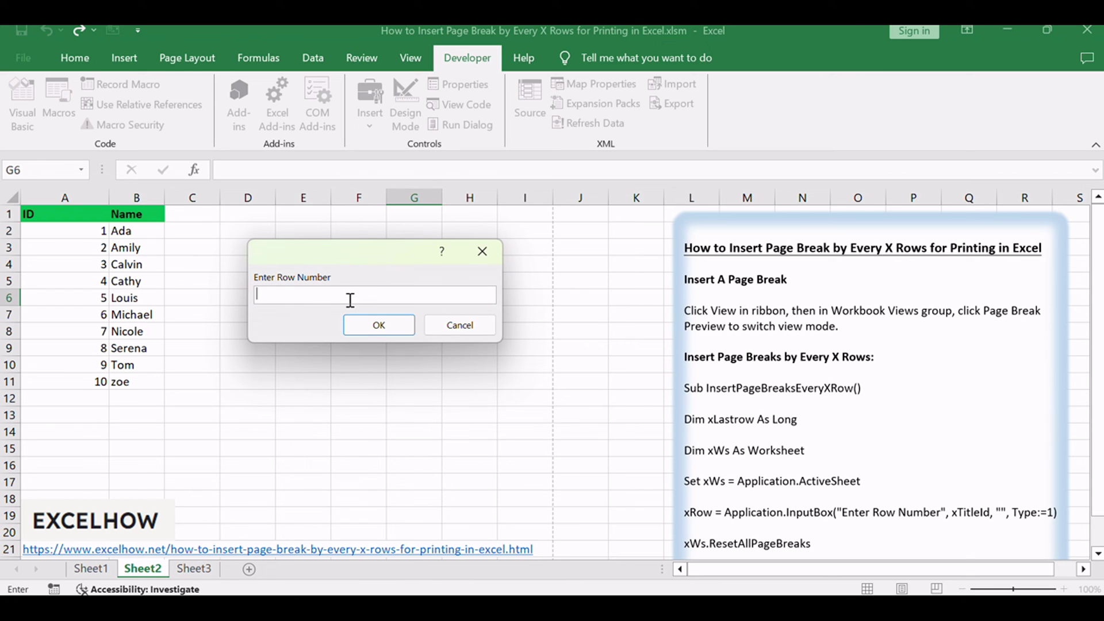
{"action": "type", "text": "5"}
{"action": "key", "text": "Return"}
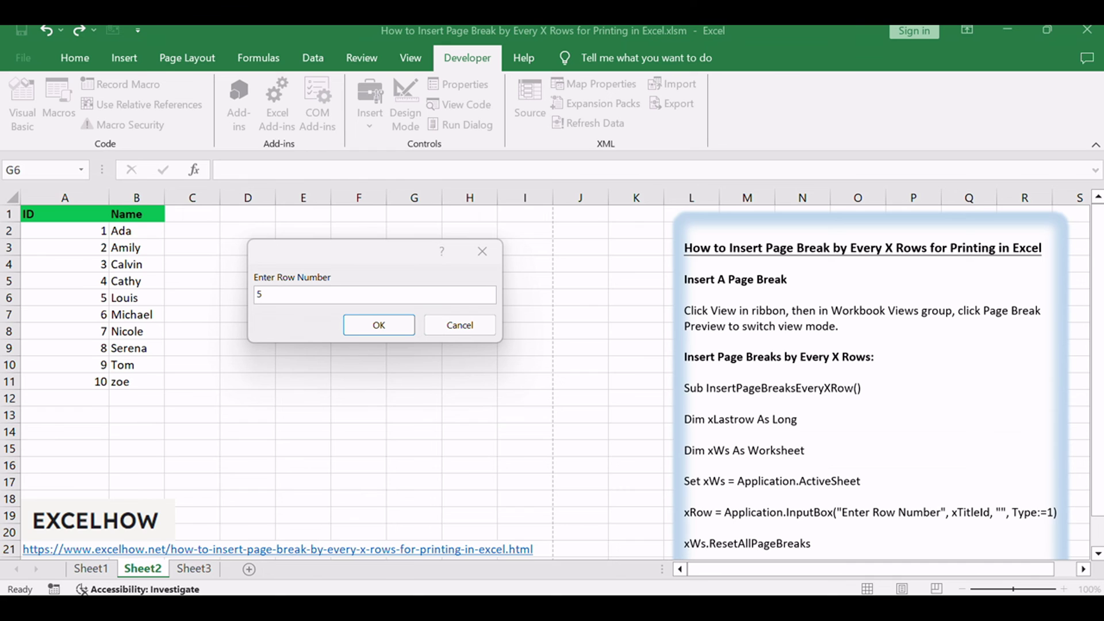
{"action": "left_click", "coordinate": [371, 325]}
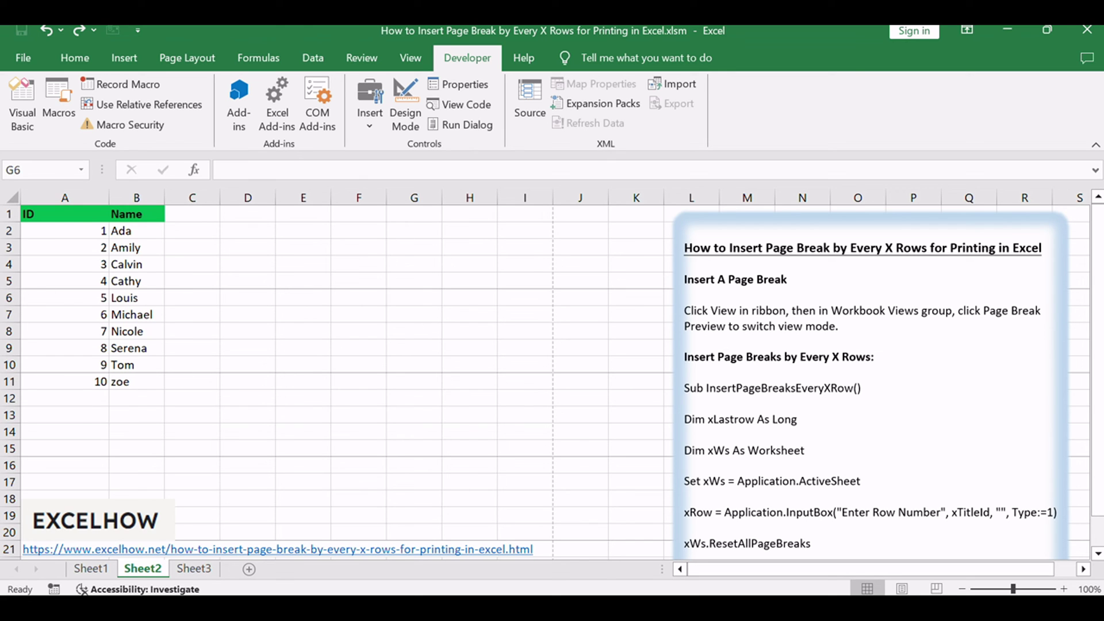
{"action": "left_click", "coordinate": [410, 57]}
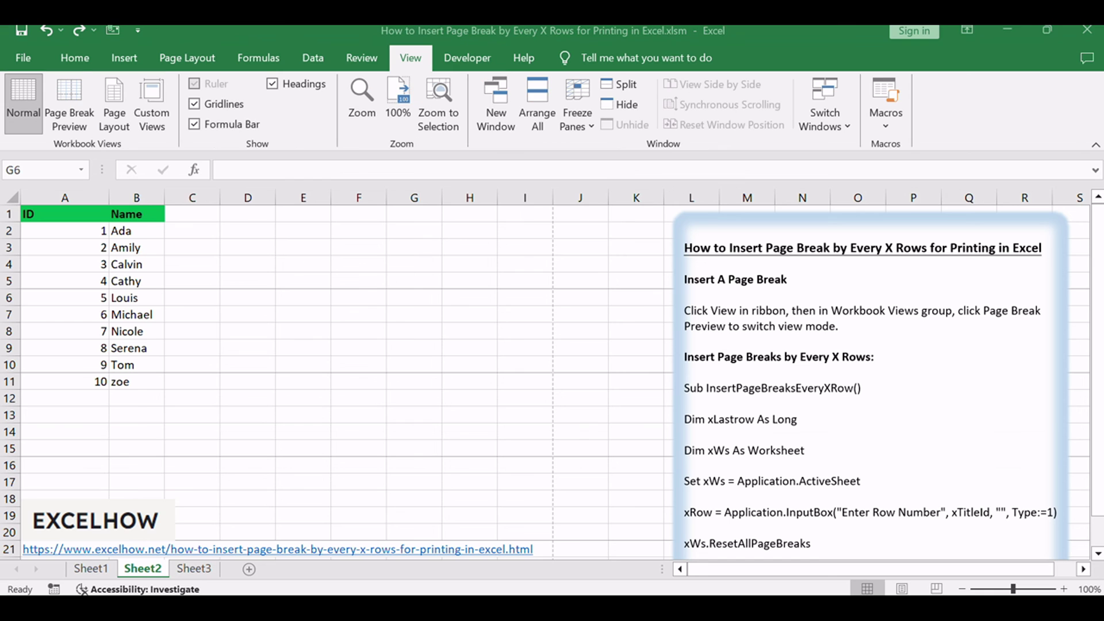
- View Sheet2 in Page Break Preview, split into five-row pages from Page 1 onward
{"action": "left_click", "coordinate": [74, 104]}
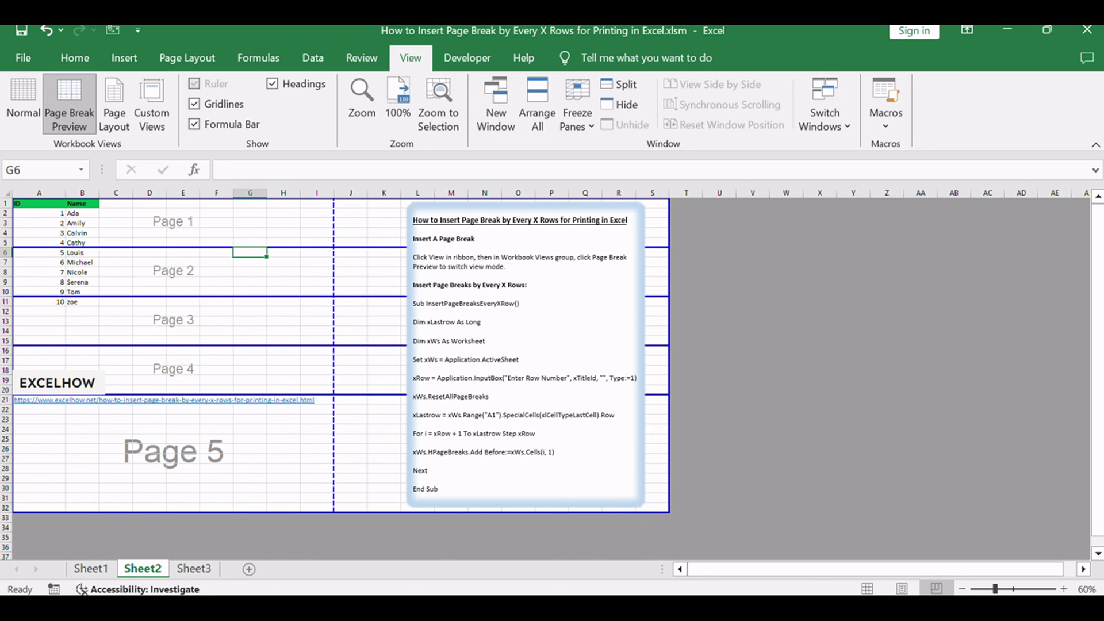
{"action": "key", "text": "alt+F11"}
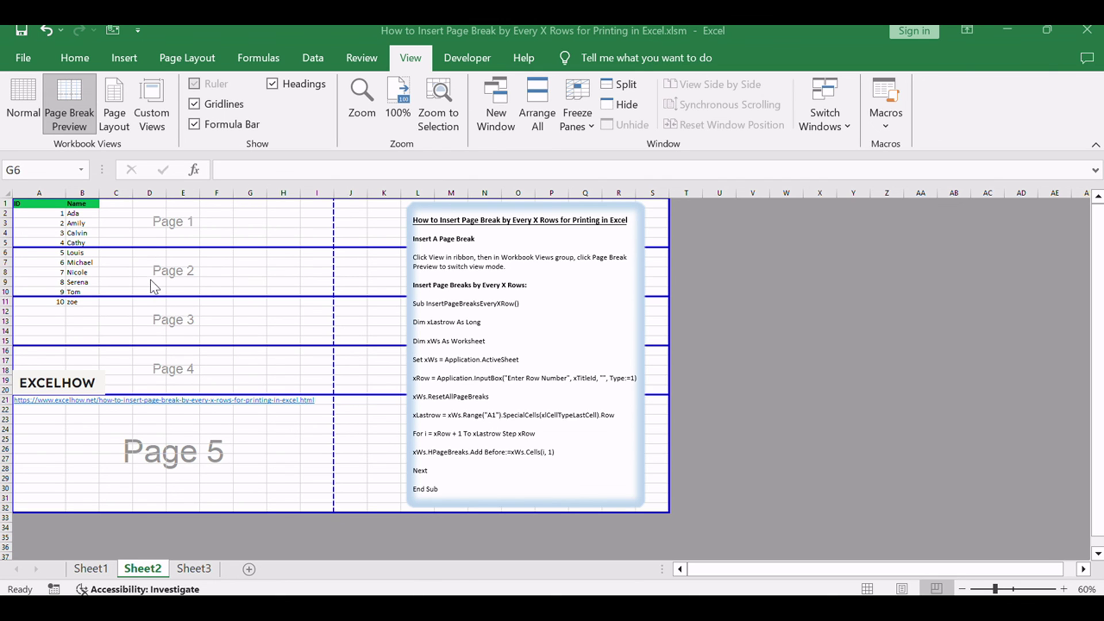
{"action": "key", "text": "alt+F11"}
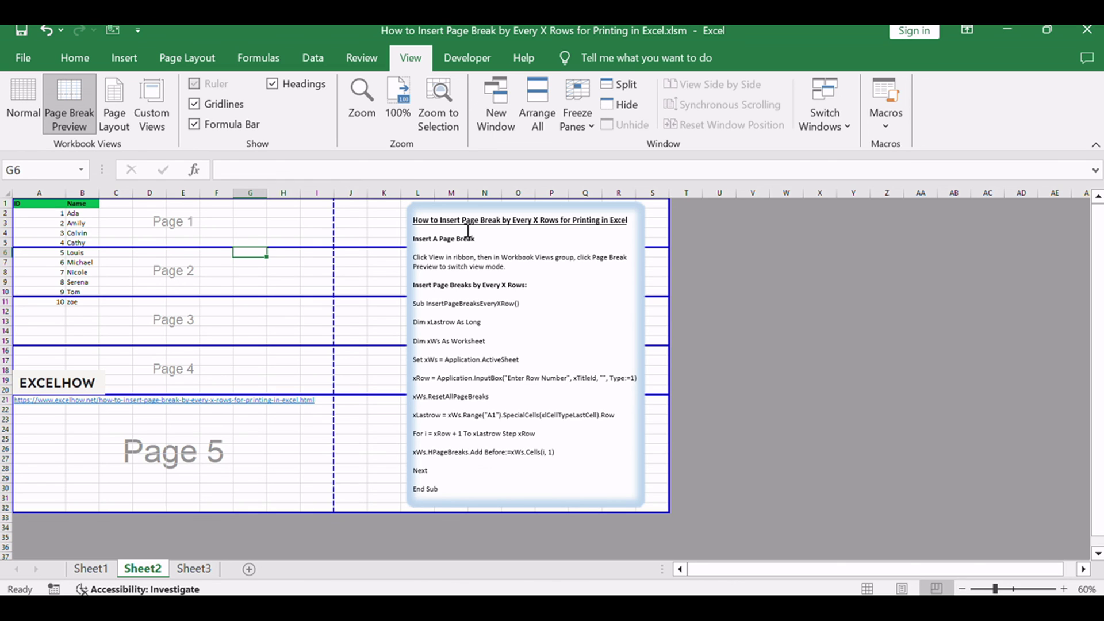
{"action": "key", "text": "alt+F8"}
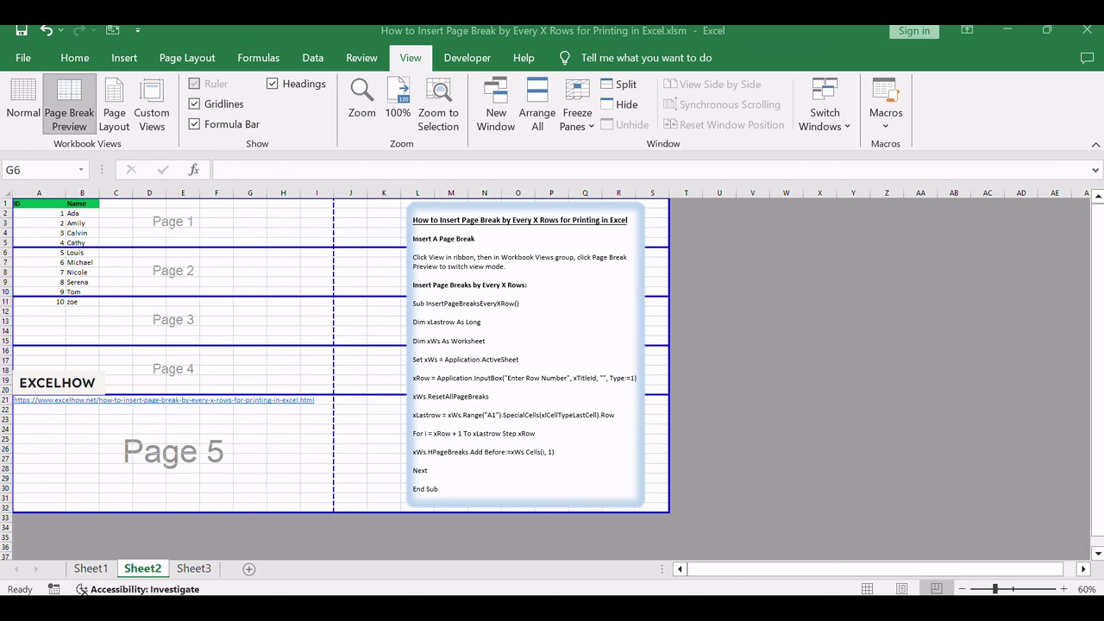